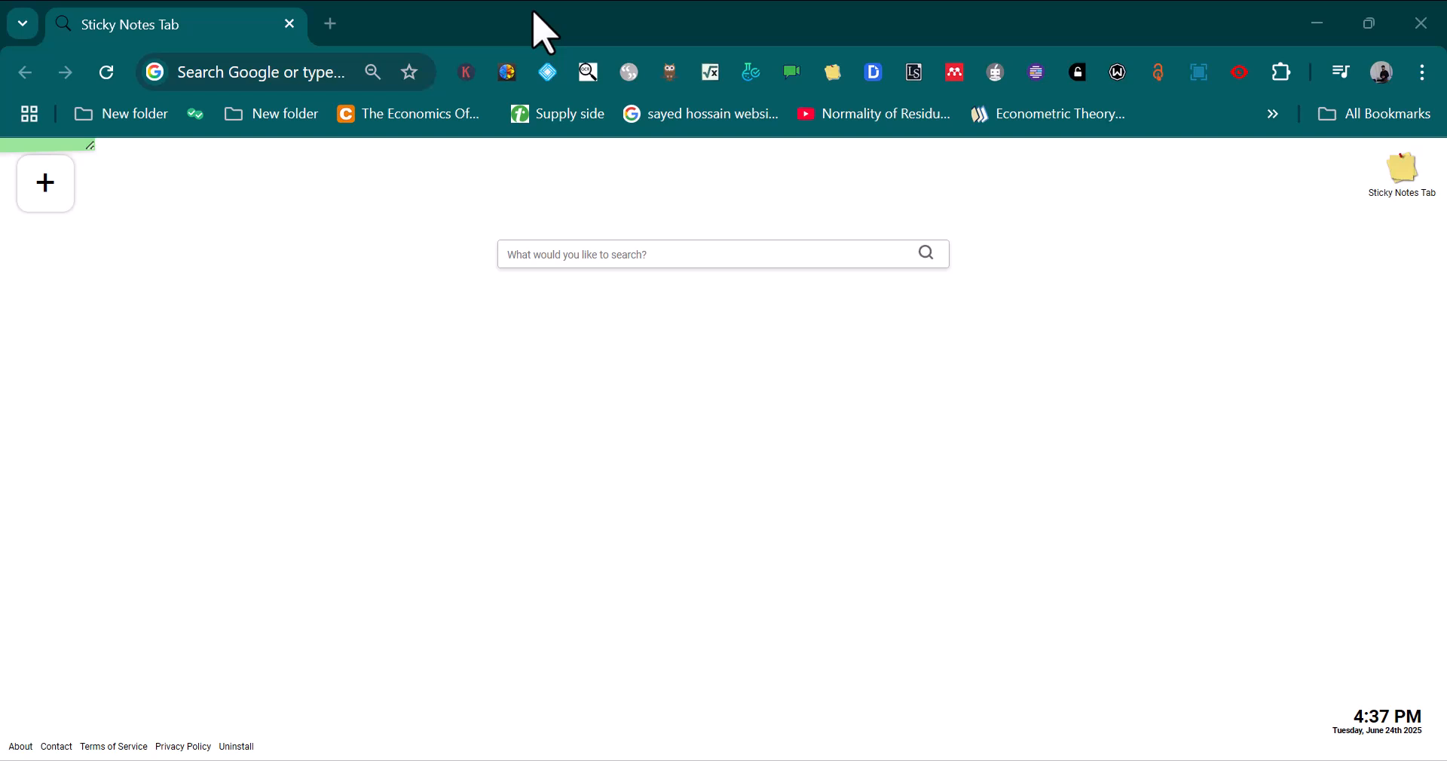
Step: Search Google for "napkin ai" and open the Napkin AI website
left_click(268, 72)
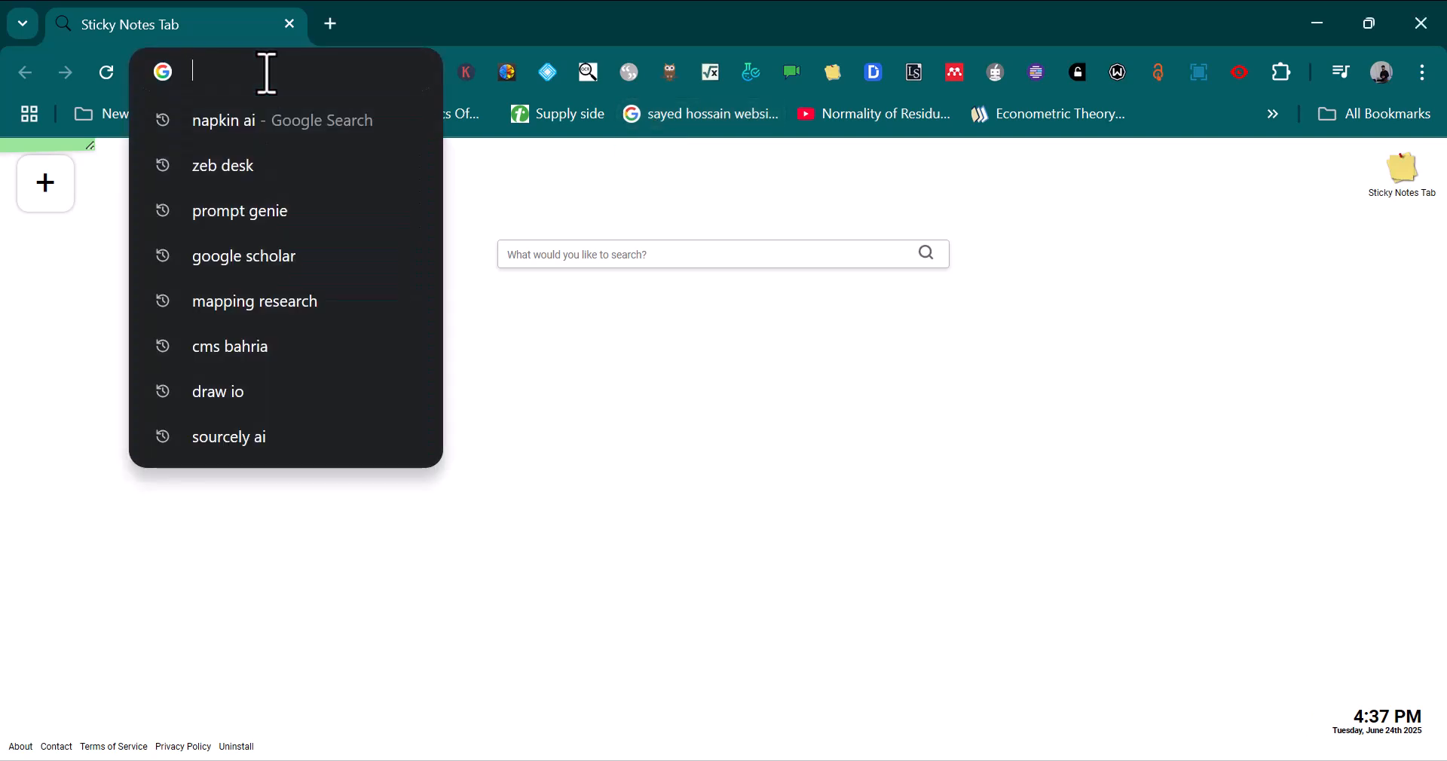
left_click(224, 122)
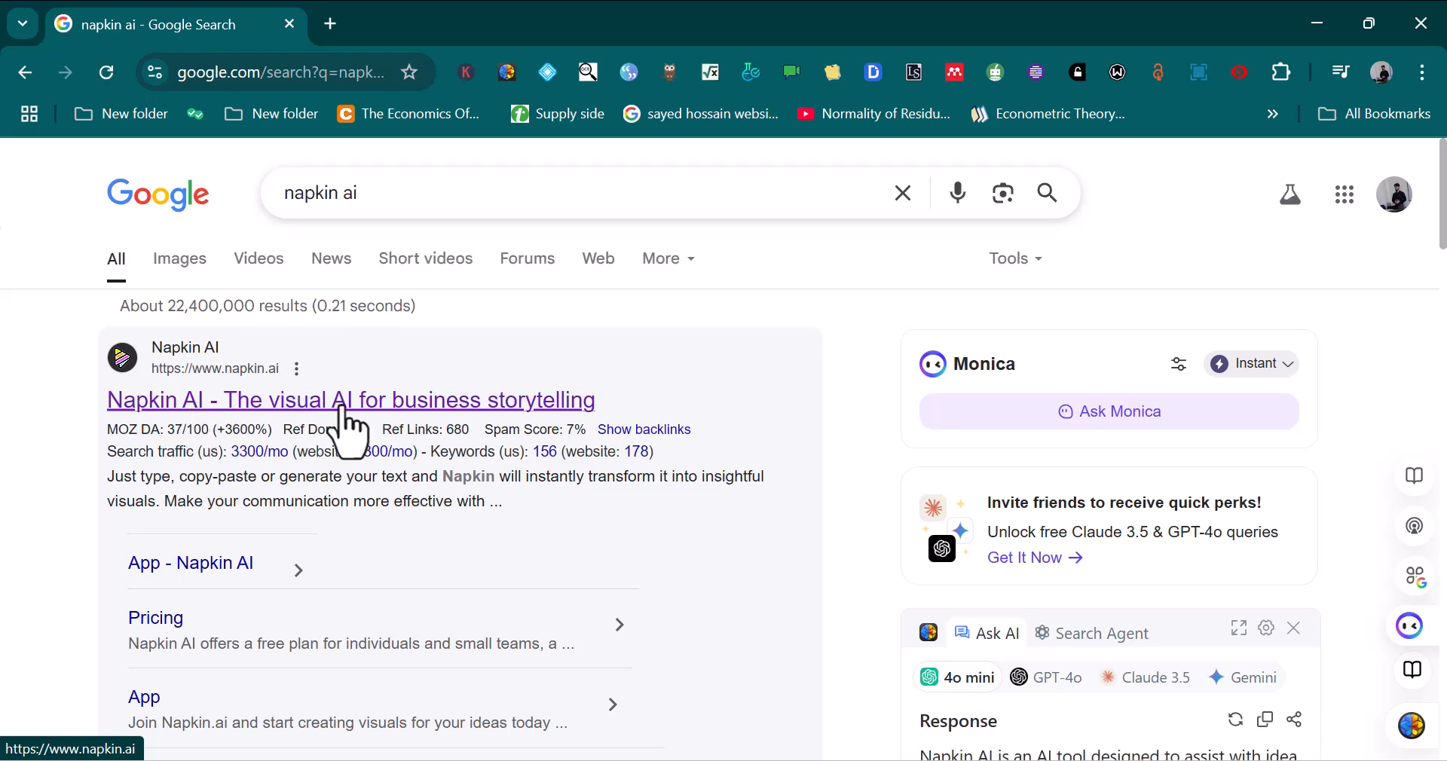
left_click(193, 410)
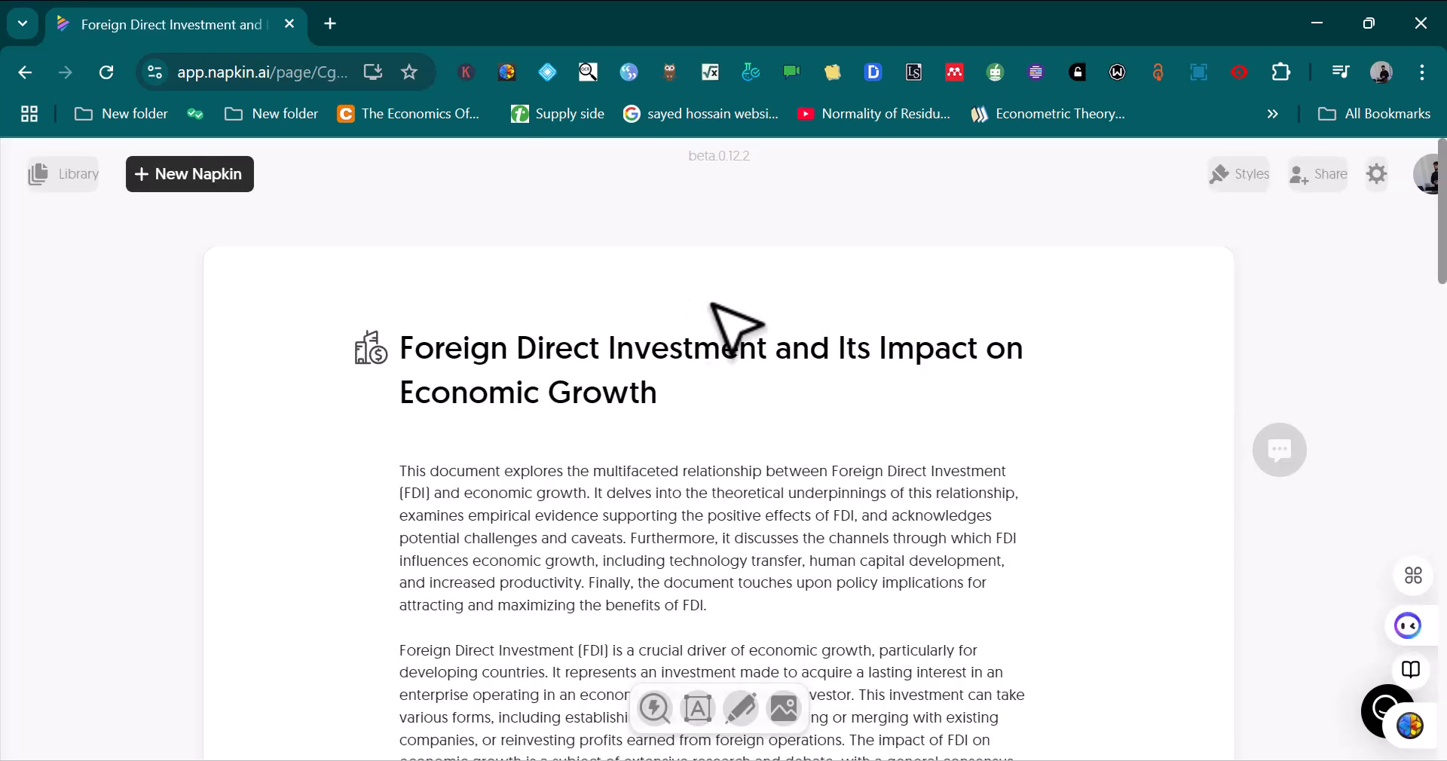
Step: Create a new napkin drafted with AI from the suggested prompt "The best practices for a hiring interview"
left_click(212, 193)
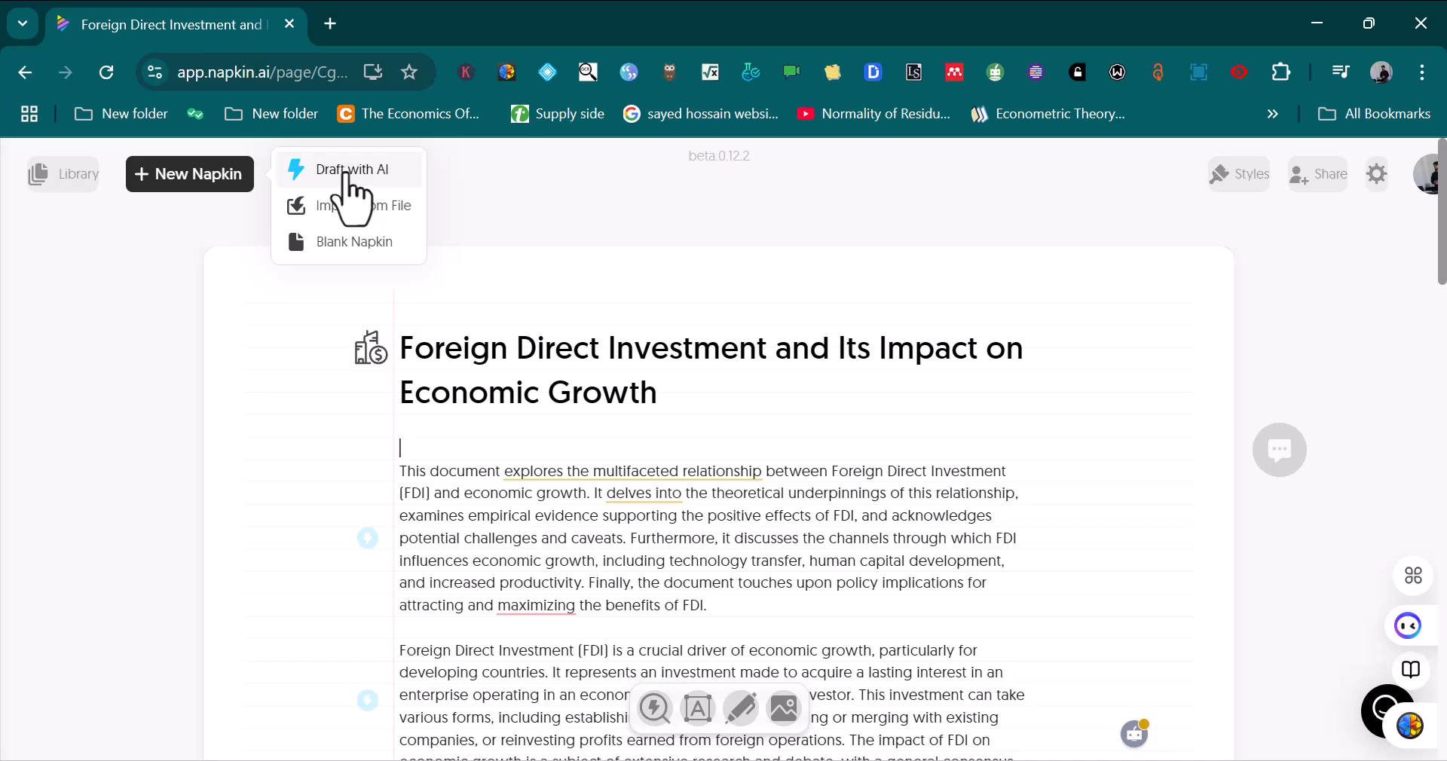
left_click(346, 175)
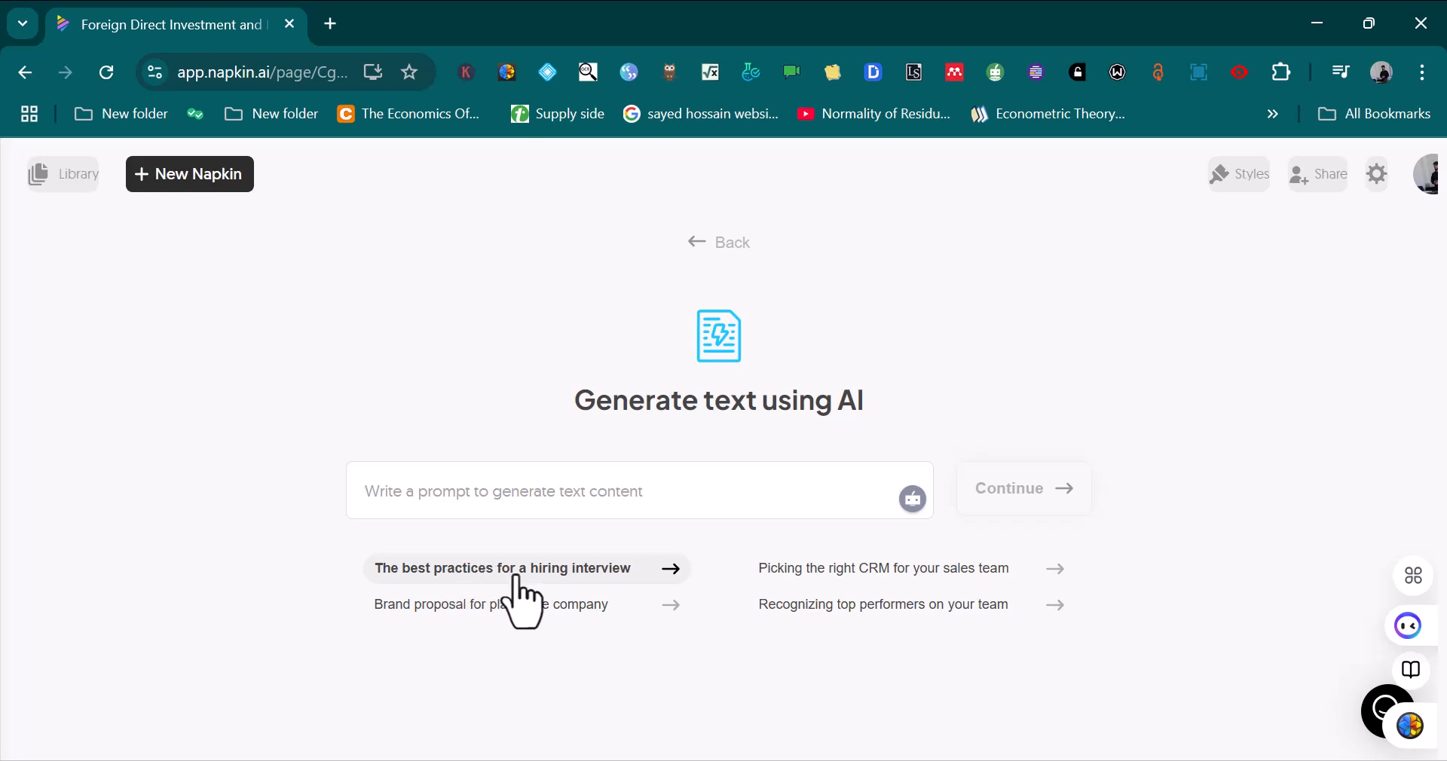
left_click(544, 573)
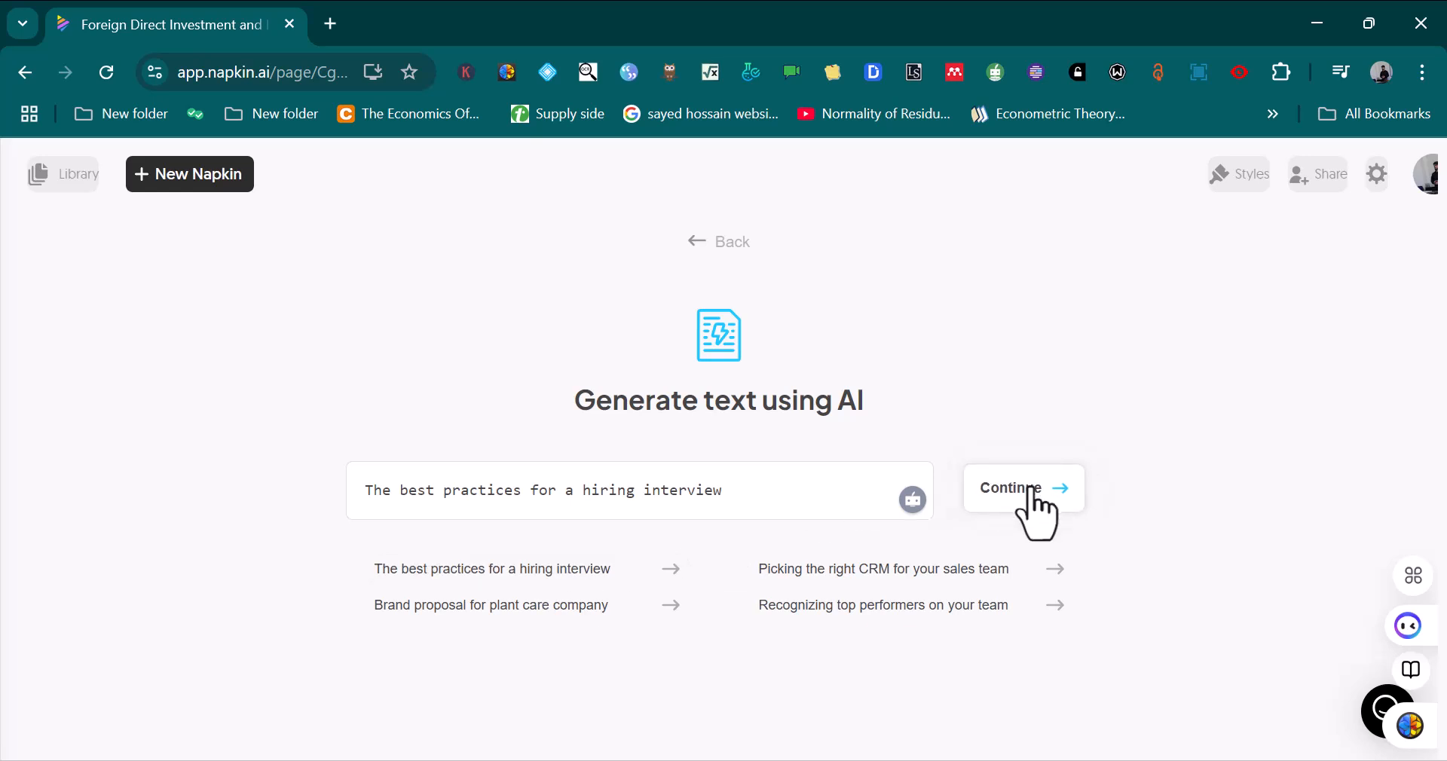
left_click(1035, 494)
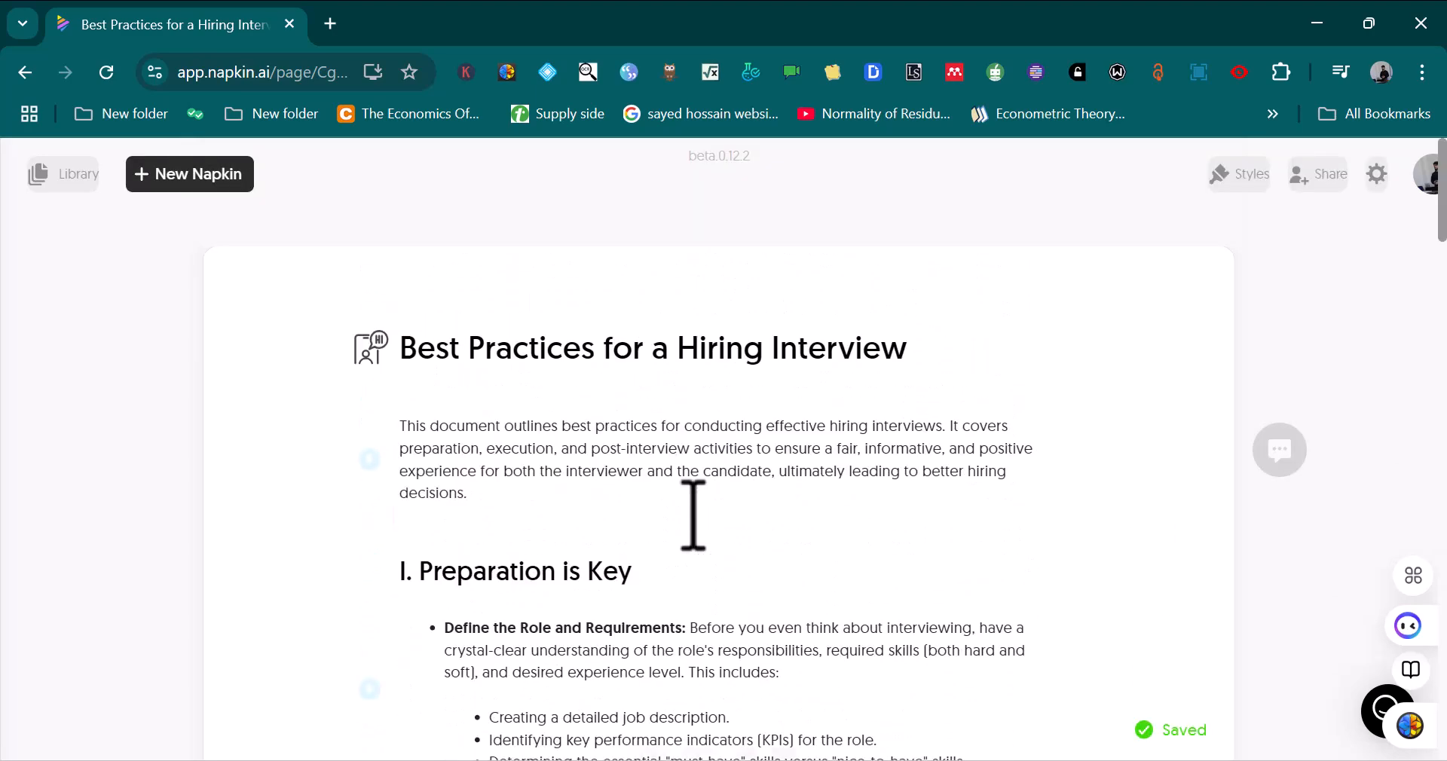
Step: Generate visuals from the "Conducting the Interview" bullet points, down to "Provide Opportunities for the Candidate to Ask Questions"
scroll(693, 516, "down", 15)
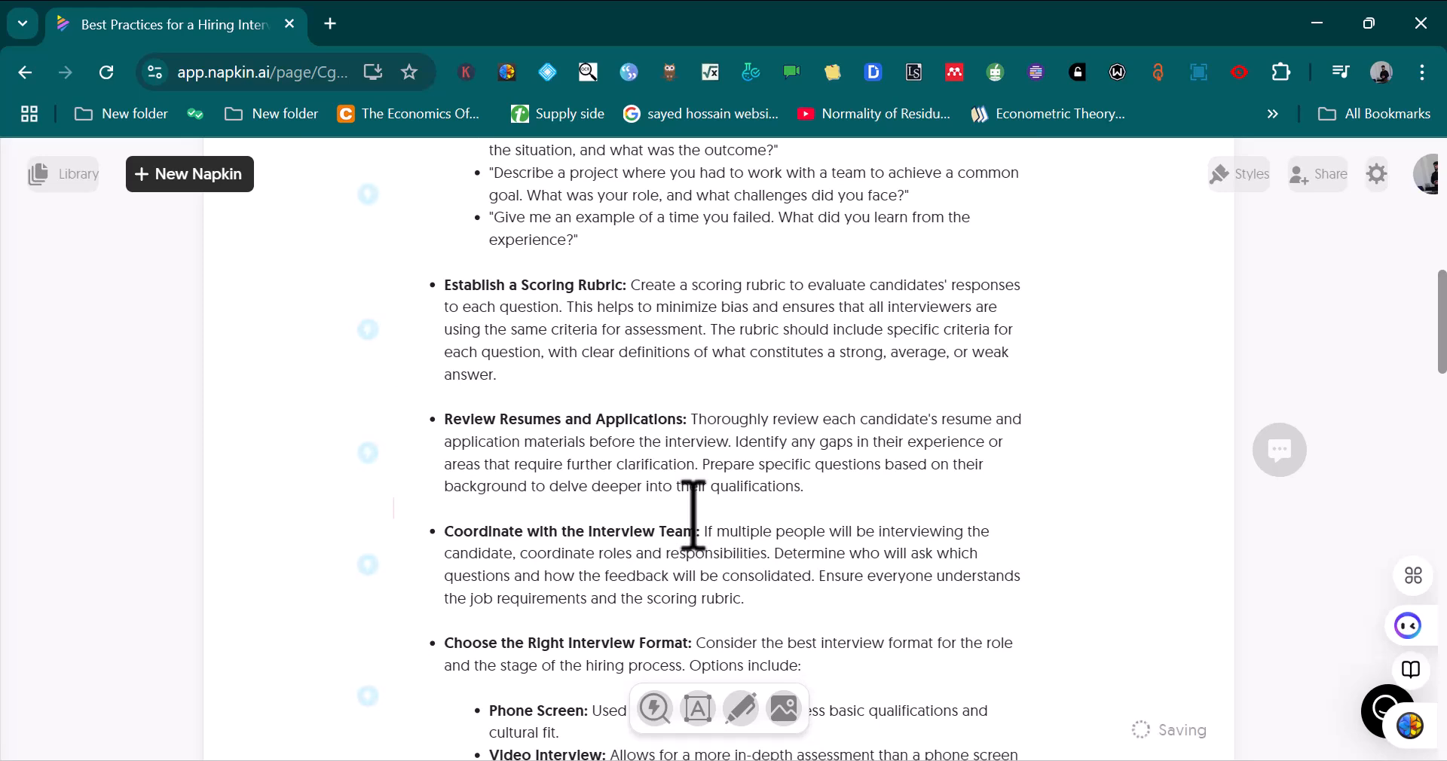
scroll(693, 516, "down", 10)
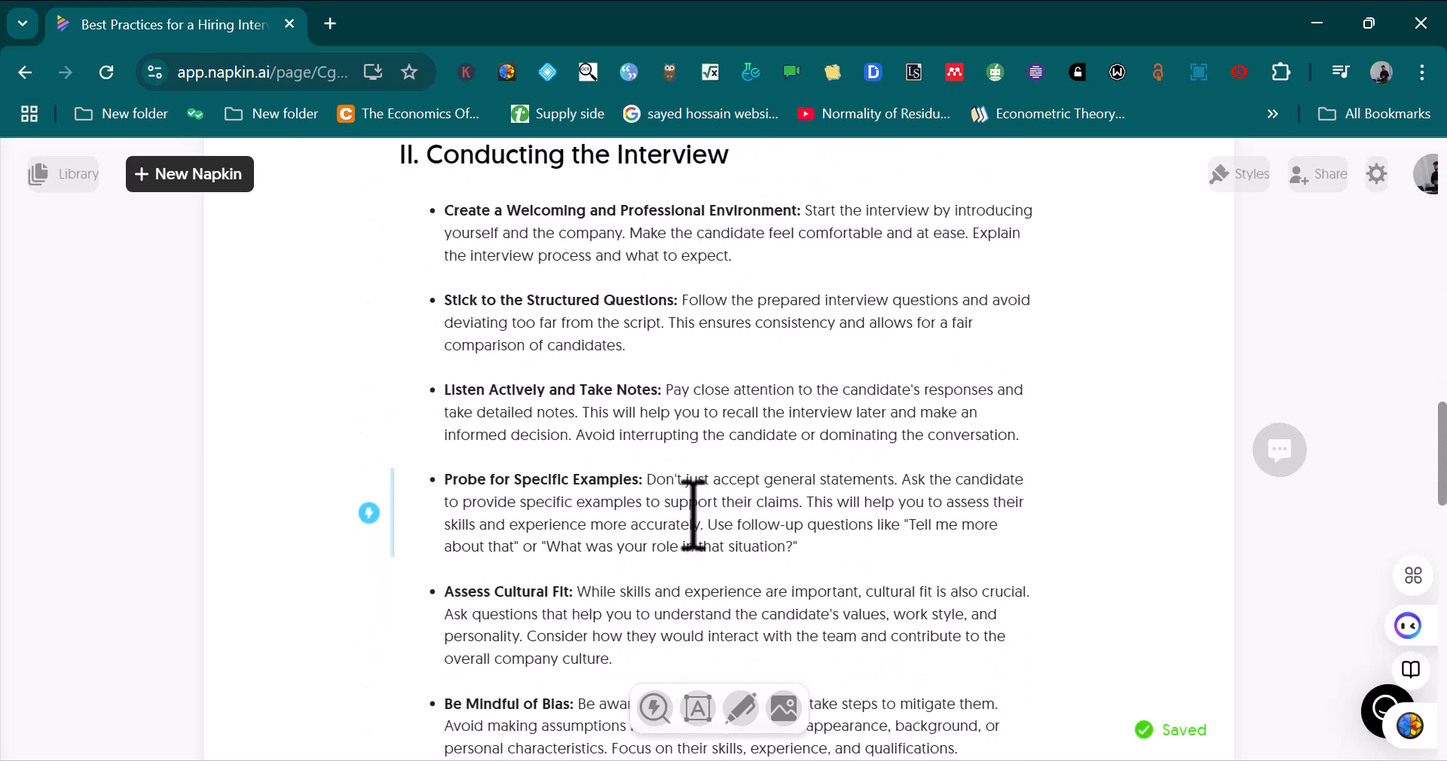
triple_click(447, 220)
left_click_drag(485, 317, 905, 694)
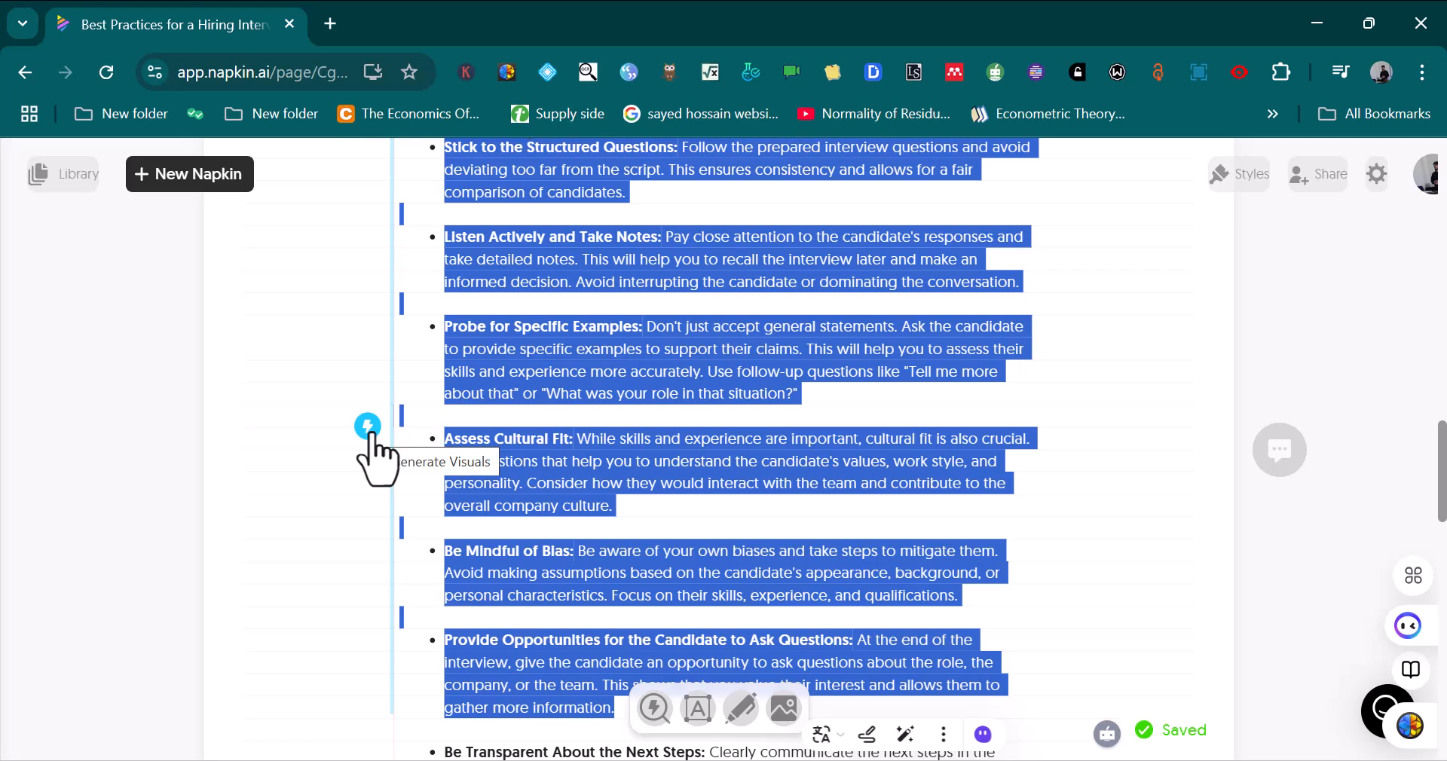
left_click(369, 428)
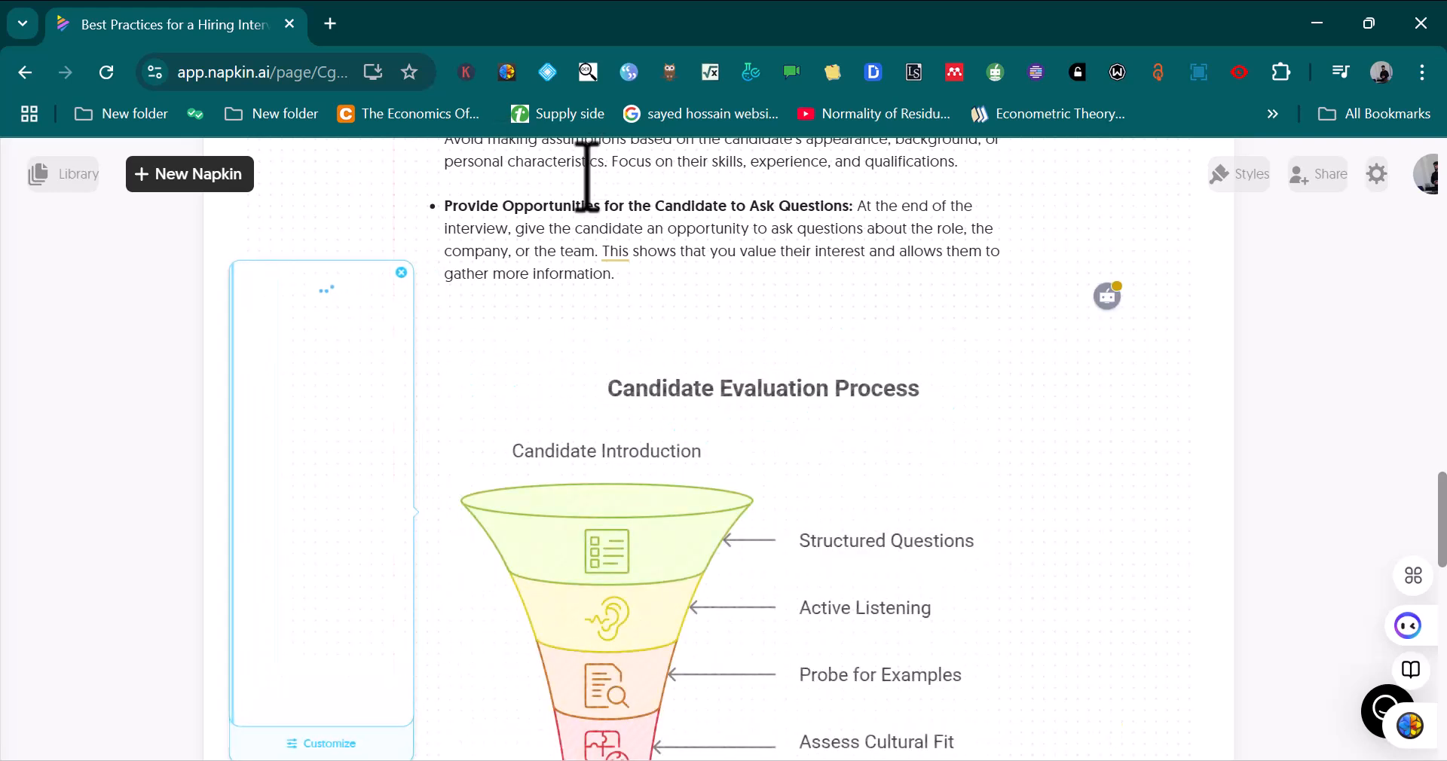
Step: Preview the suggested visual layouts and choose the flat, straight-sided funnel for "Candidate Evaluation Process"
scroll(942, 486, "down", 3)
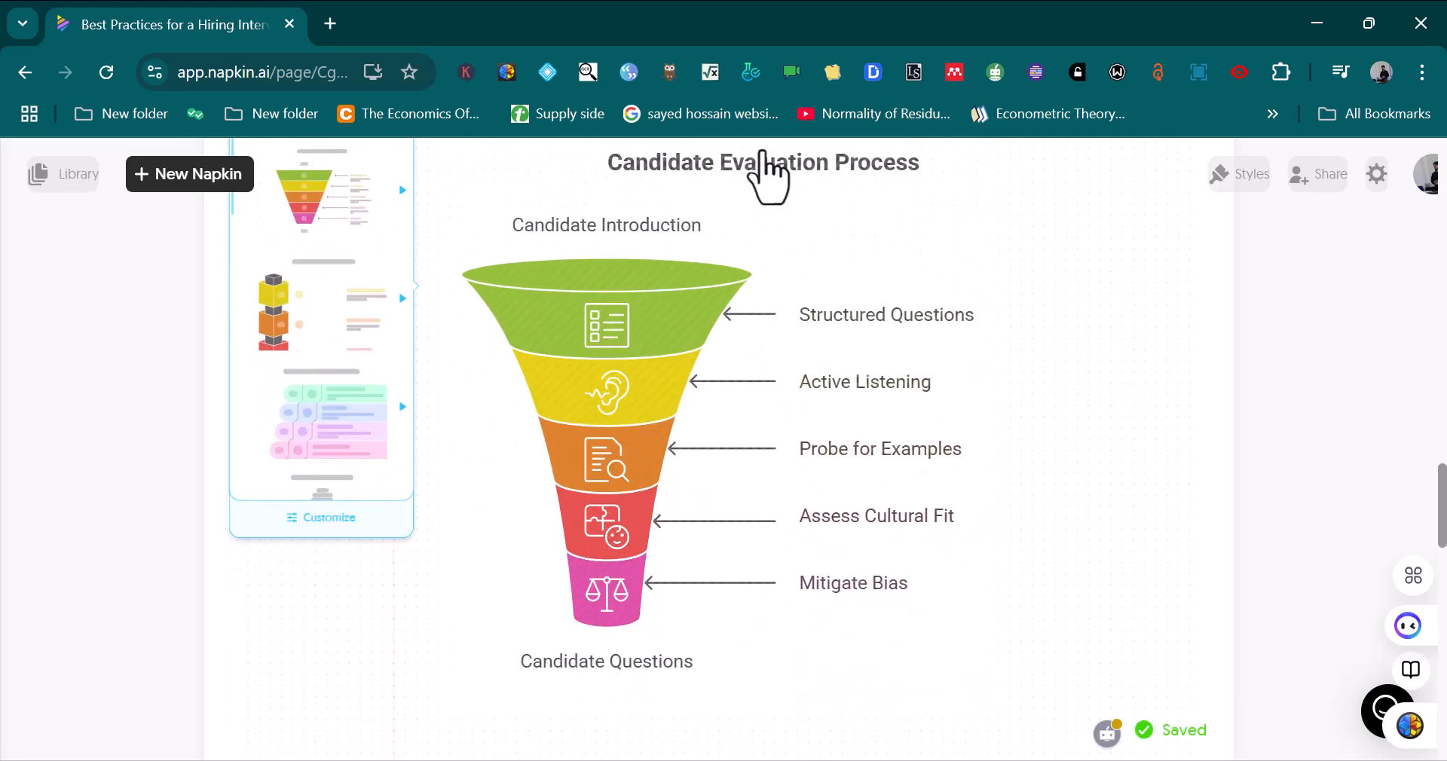
scroll(753, 339, "up", 2)
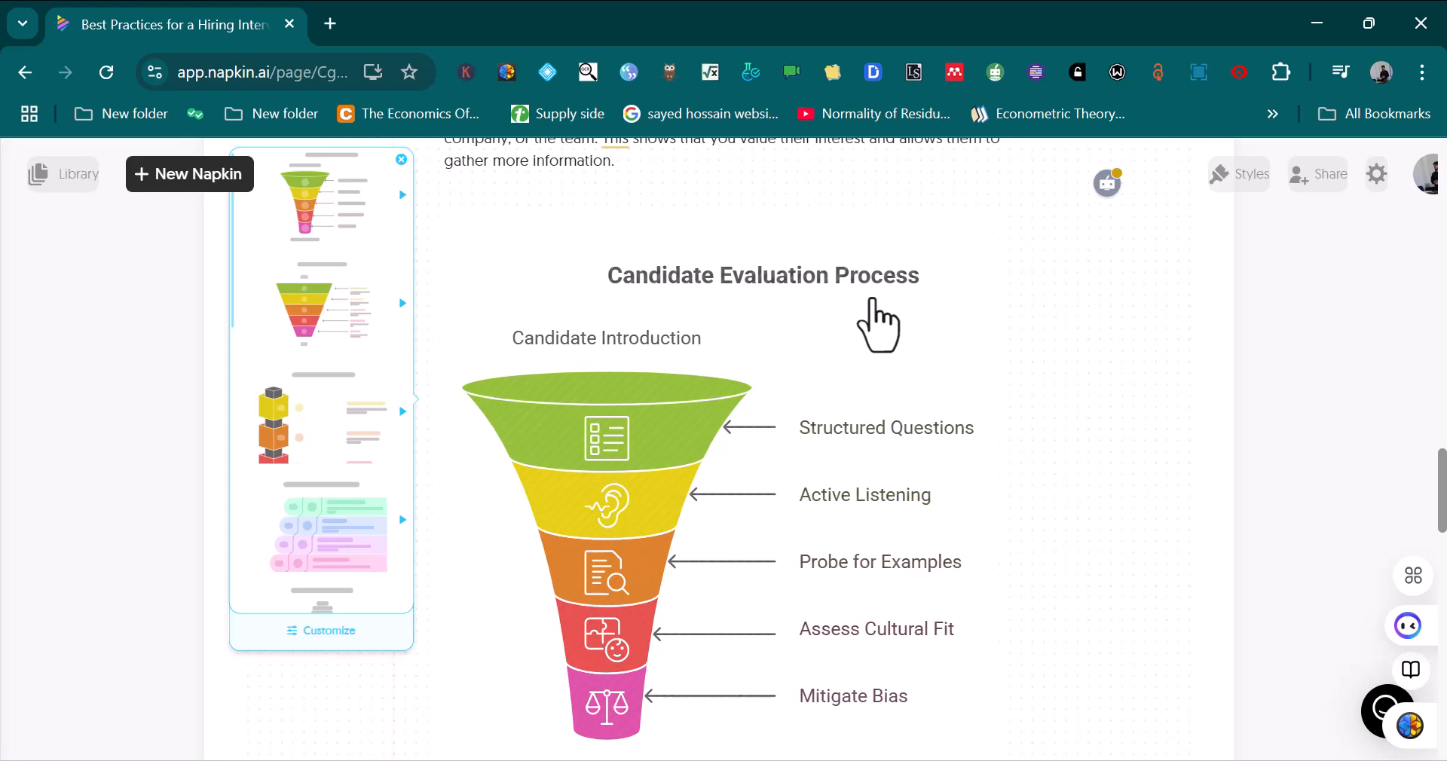
scroll(708, 396, "down", 2)
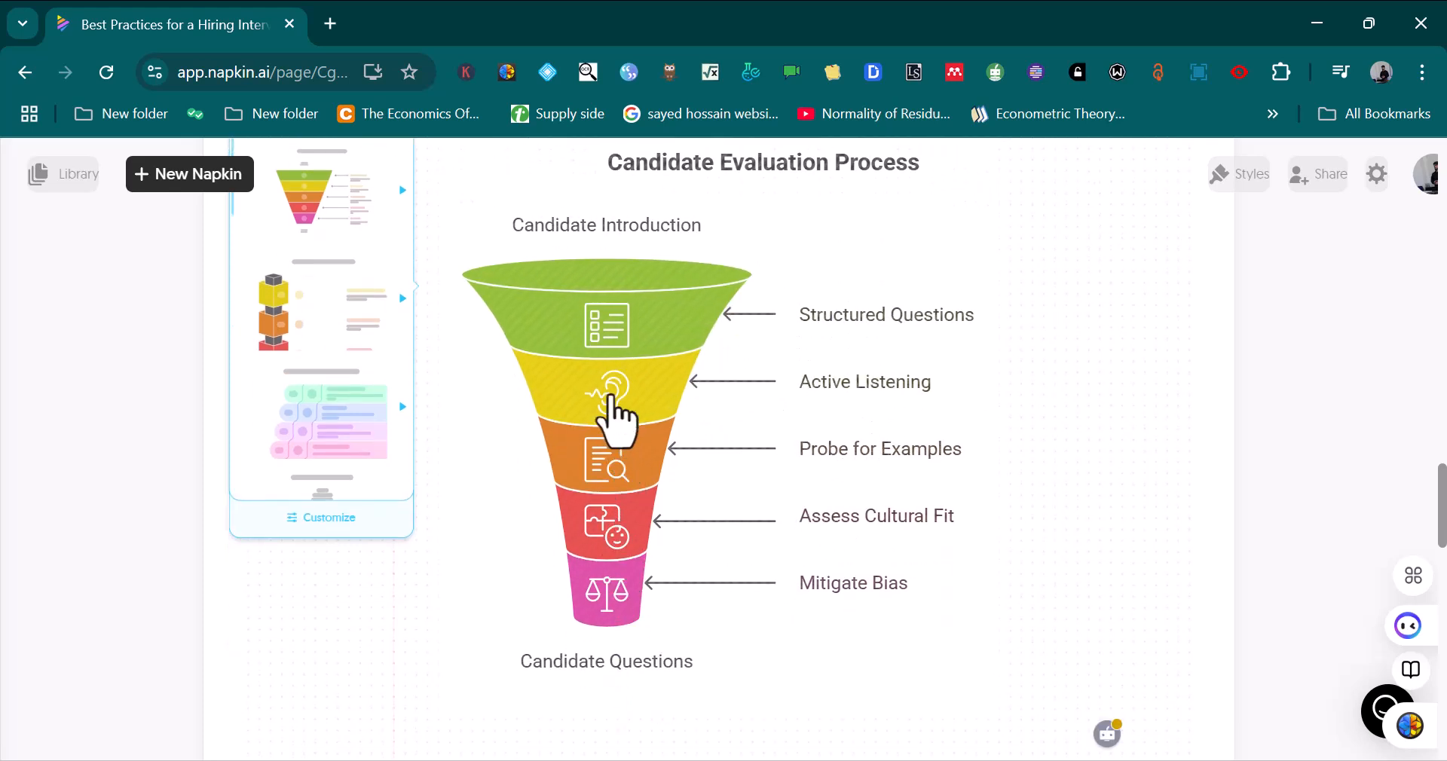
left_click(355, 493)
left_click(353, 446)
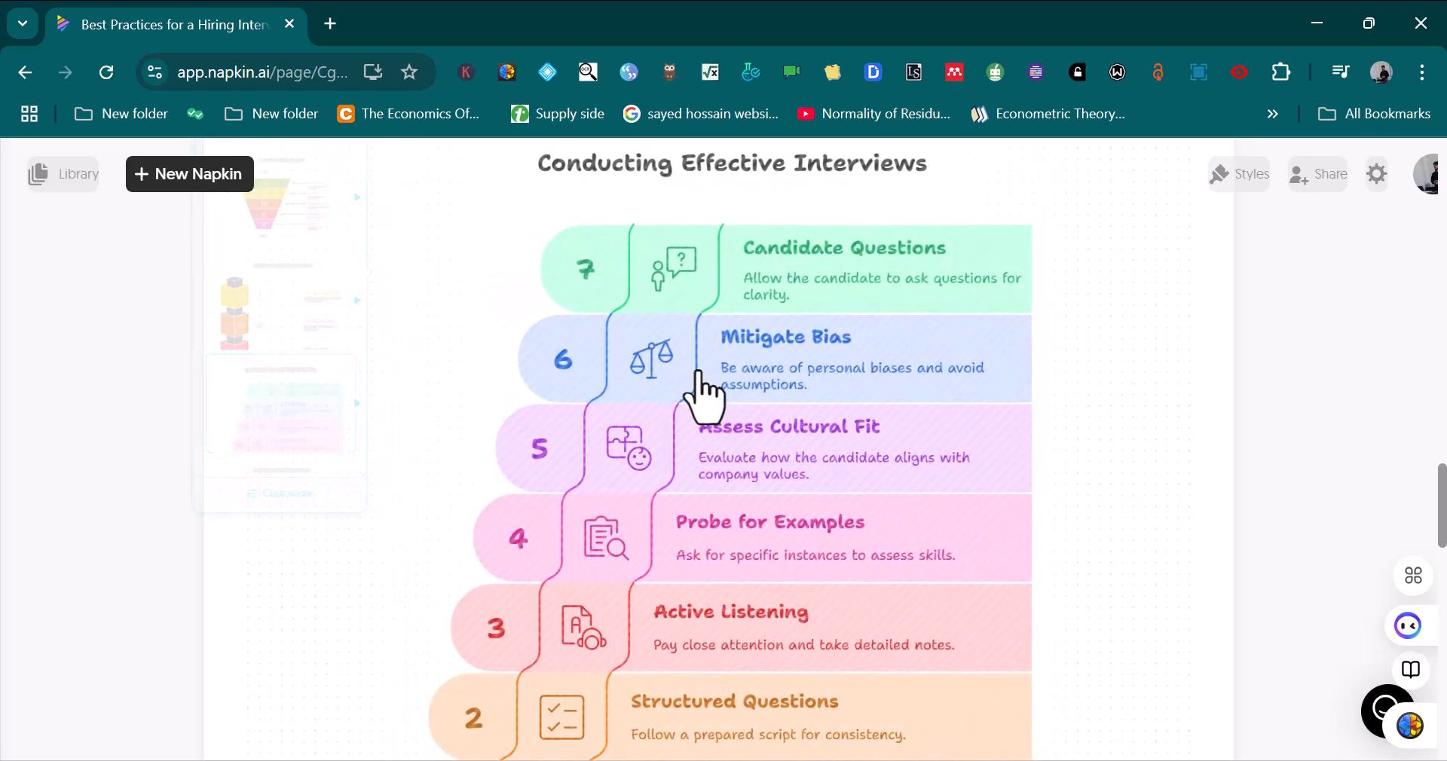
left_click(290, 305)
left_click(310, 230)
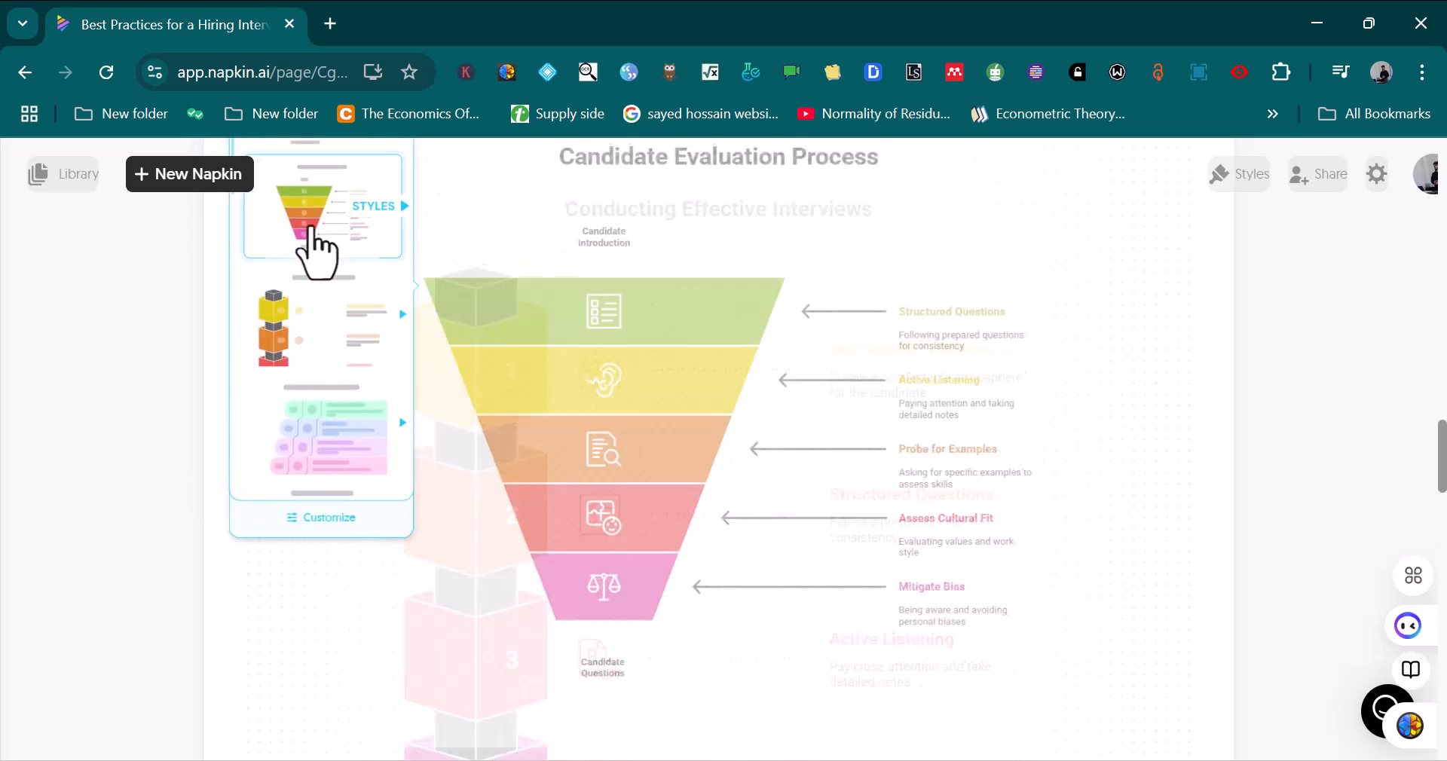
left_click(323, 324)
left_click(322, 425)
left_click(351, 497)
scroll(1236, 377, "up", 2)
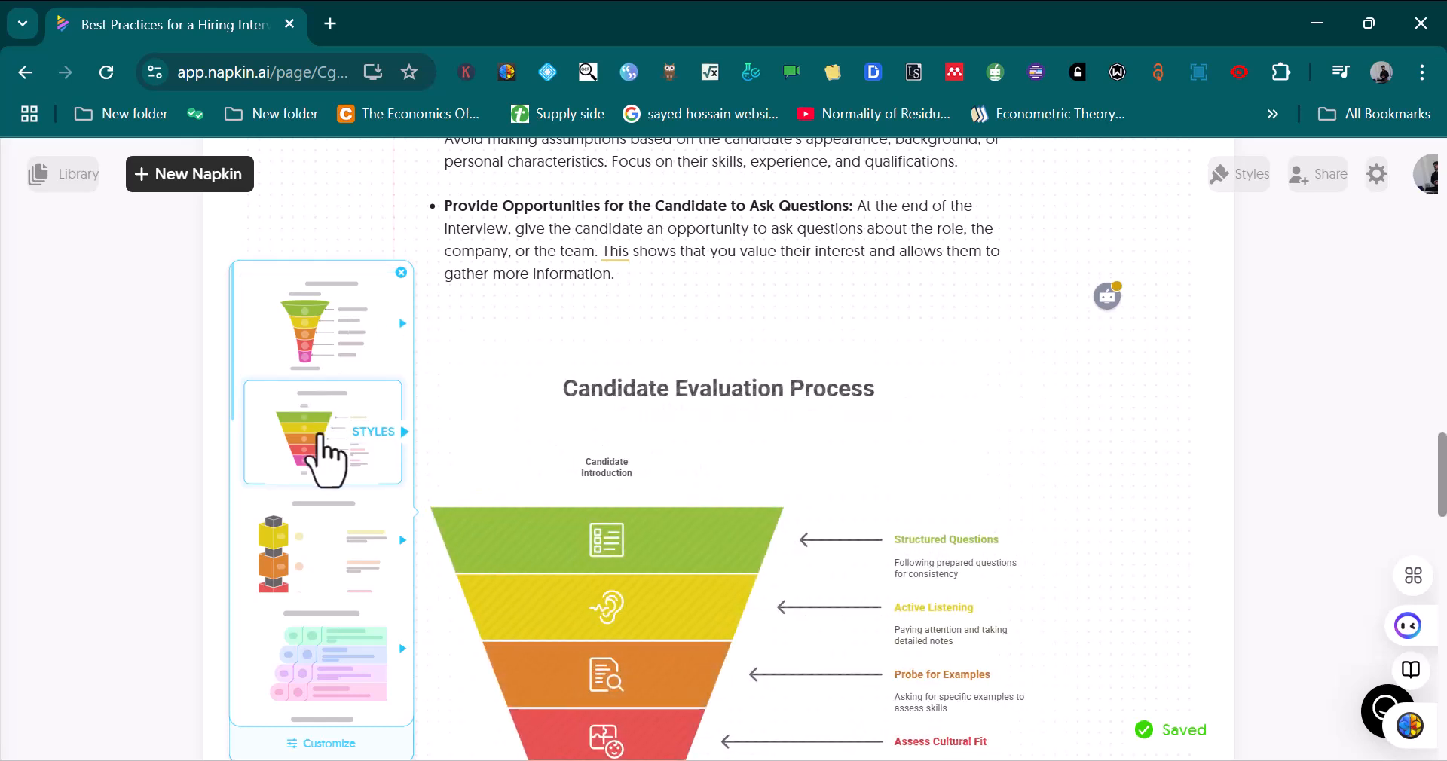
left_click(335, 455)
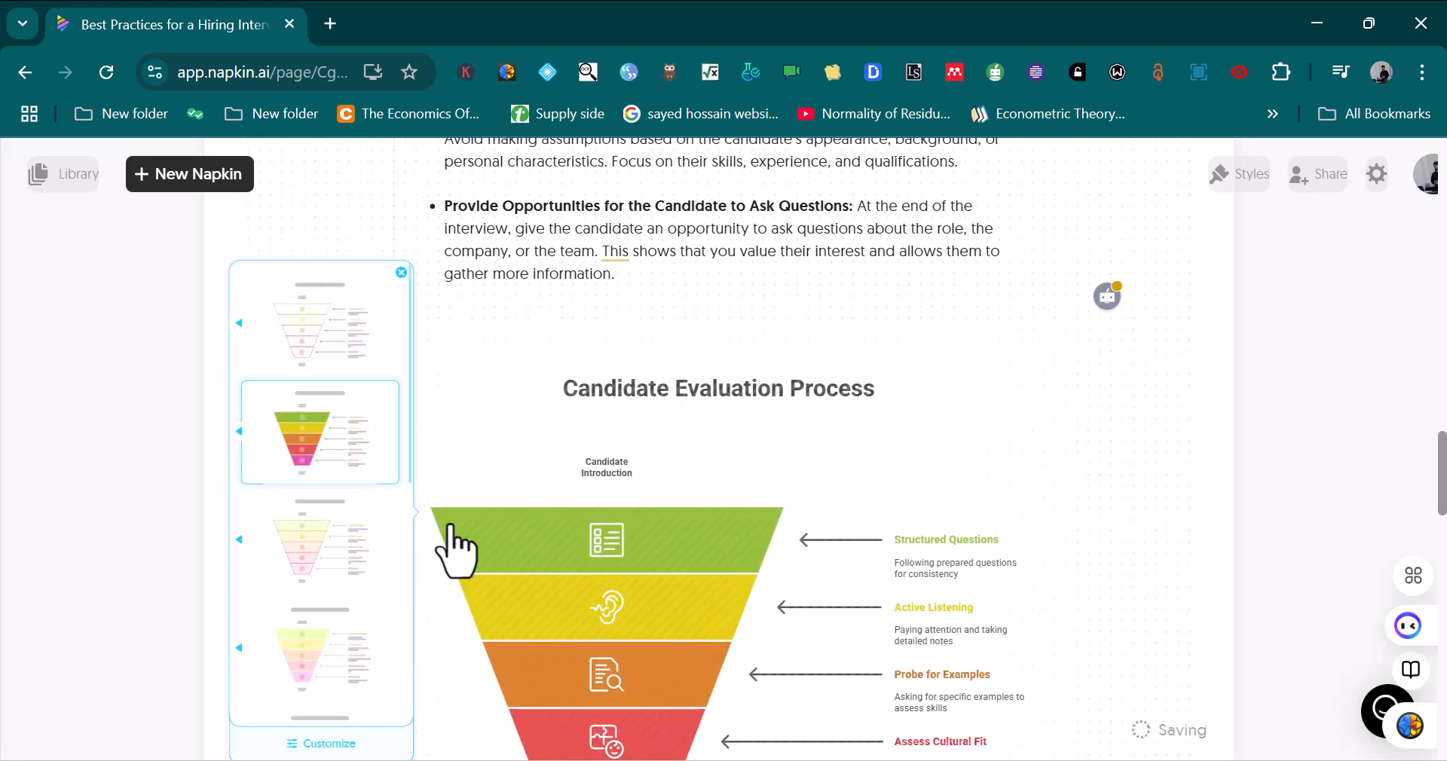
Step: Compare the funnel's style variants and apply the pastel-filled style with coloured outlines and plain lettering
left_click(293, 332)
left_click(323, 536)
left_click(316, 659)
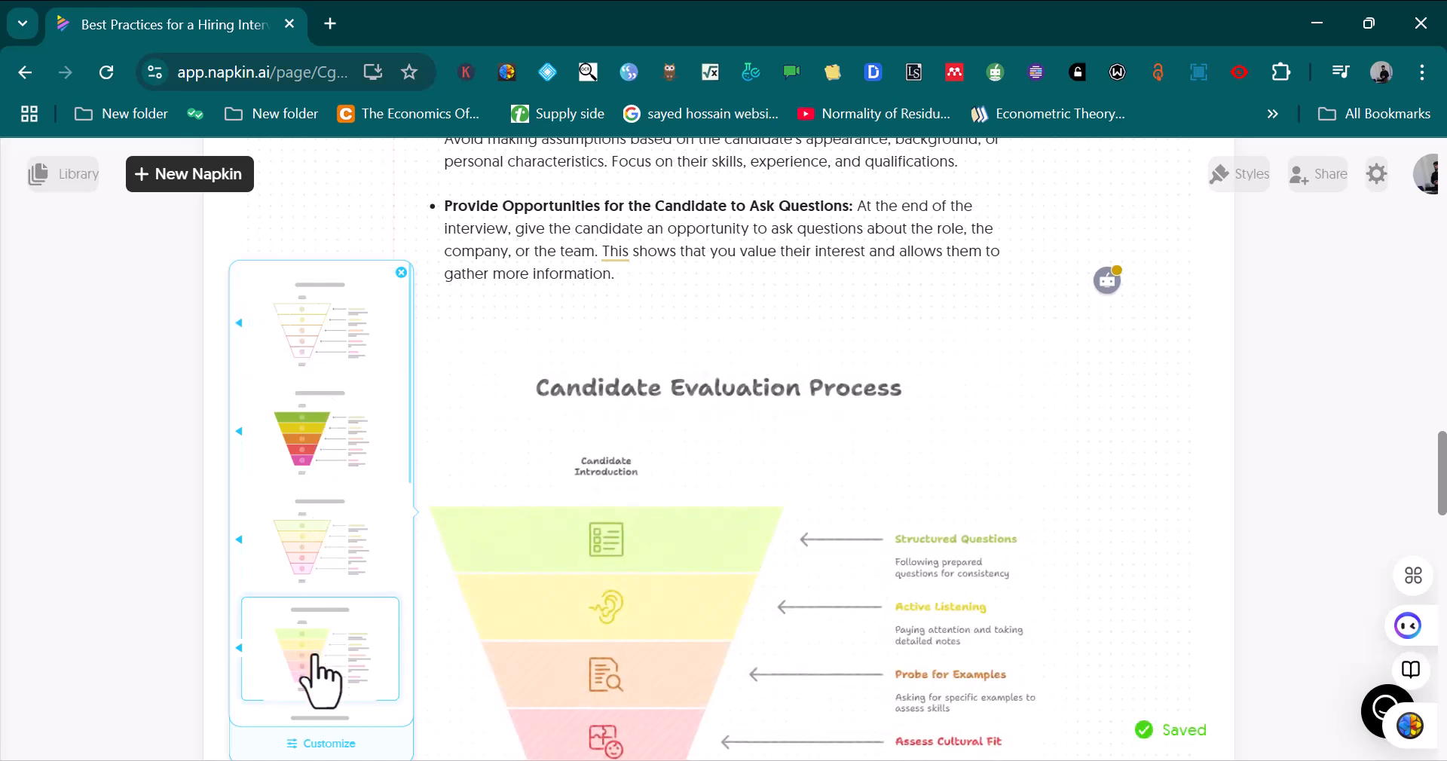
left_click(337, 571)
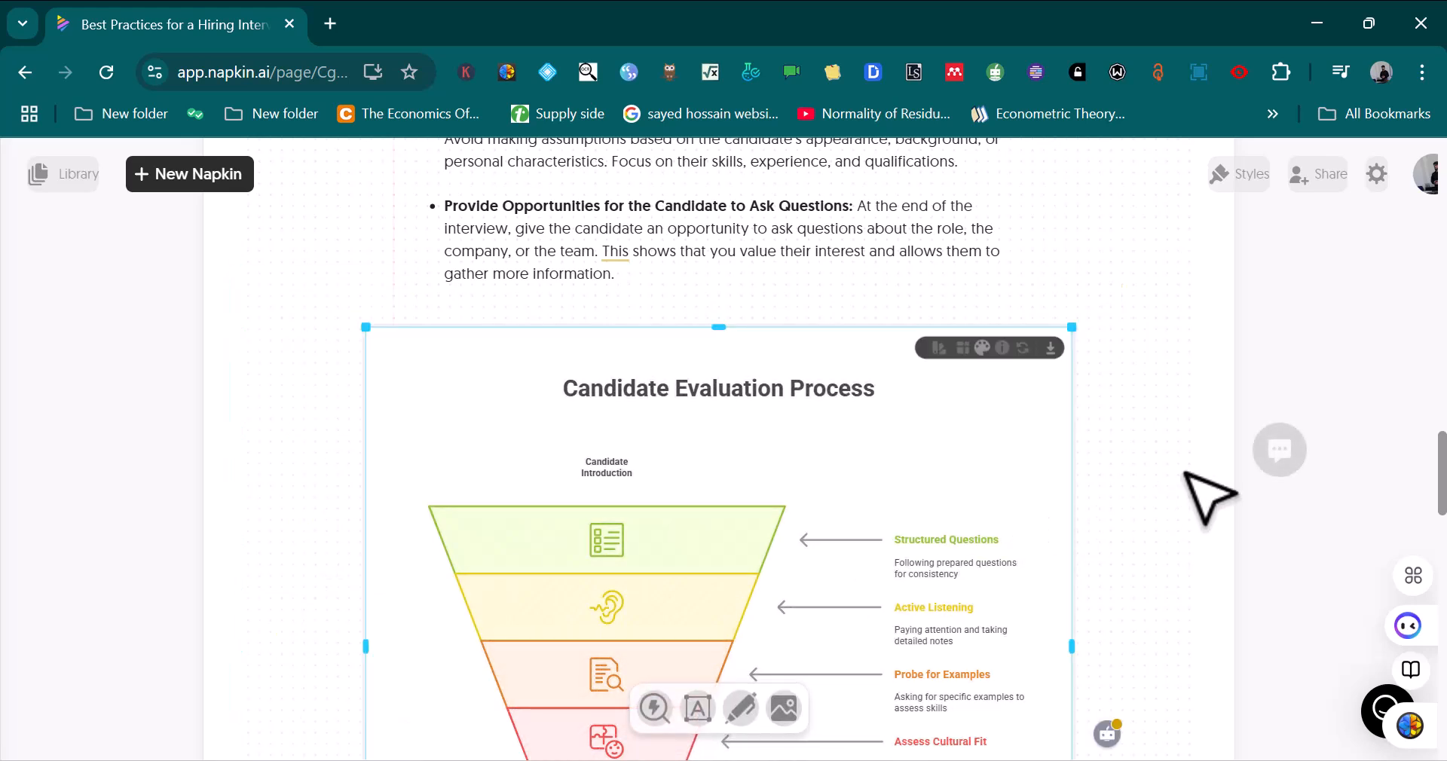
scroll(1201, 494, "down", 2)
scroll(1205, 498, "down", 2)
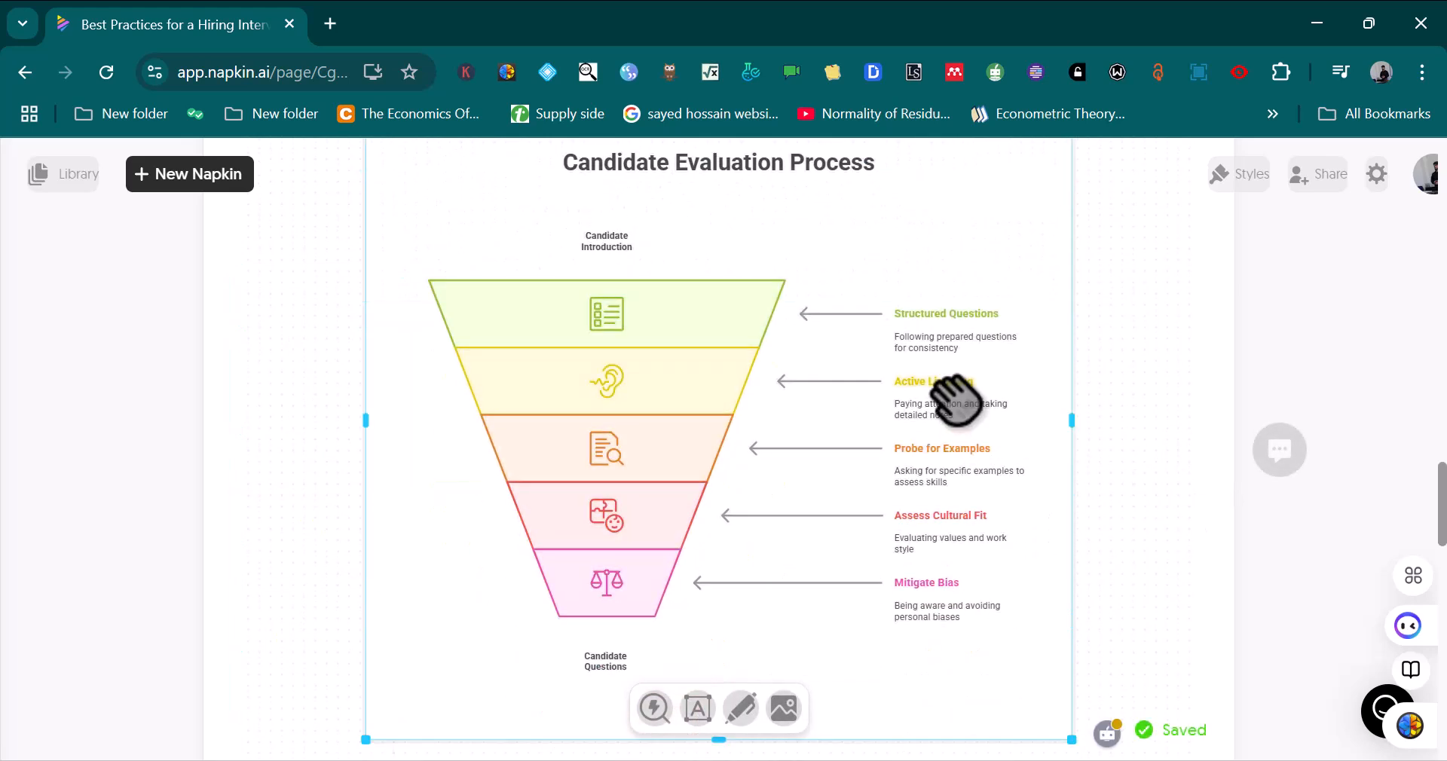